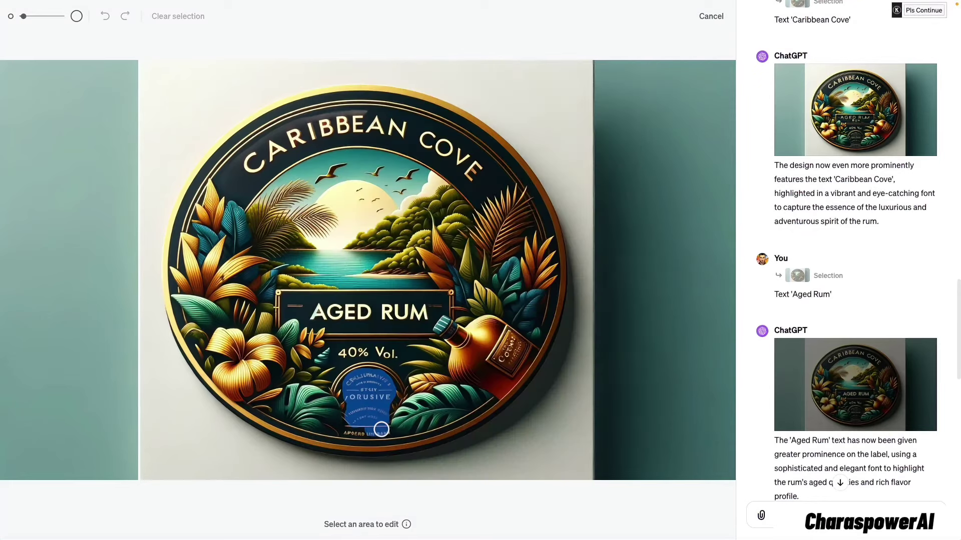
Brush over the bottom seal's garbled text and request 'delete text' for it.
{"action": "left_click_drag", "start_coordinate": [352, 430], "coordinate": [375, 428]}
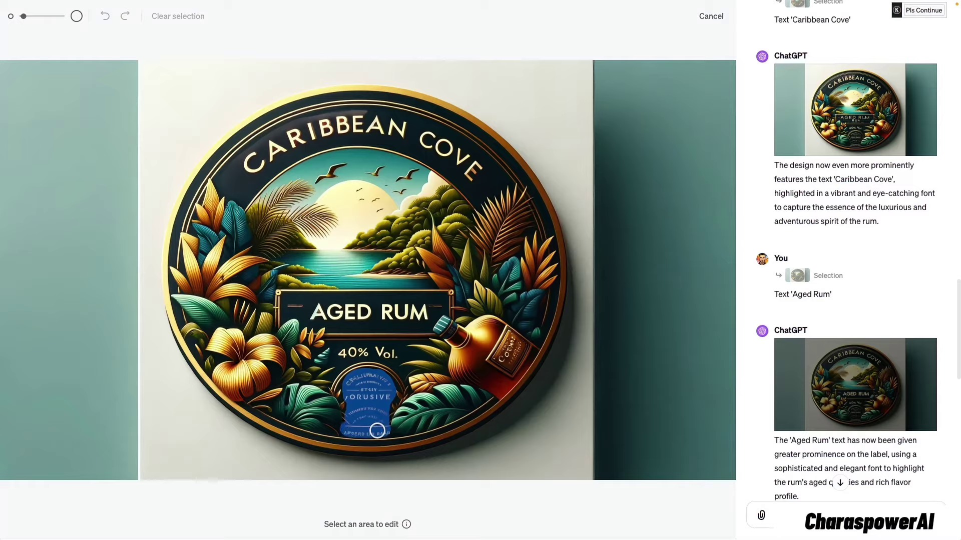
{"action": "type", "text": "delete text"}
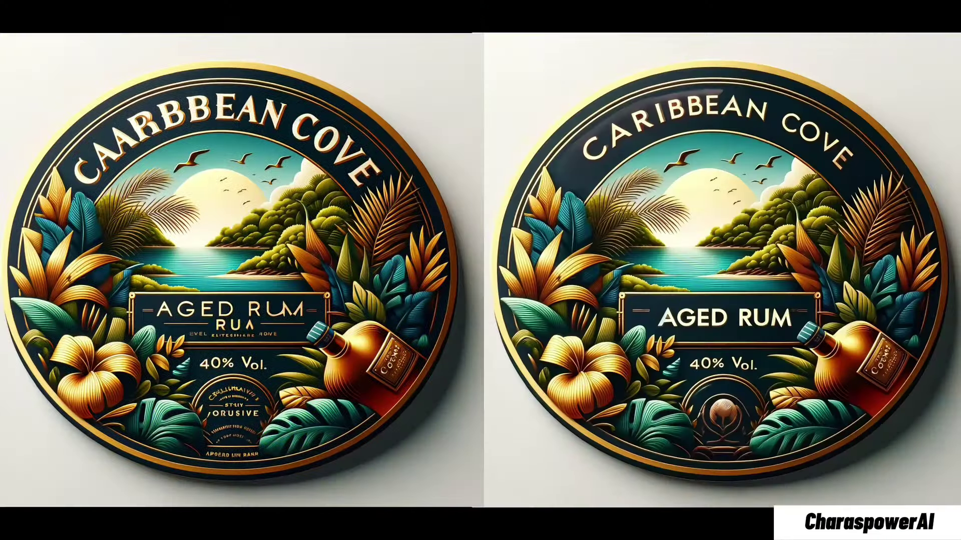
Mark the misspelled CARIBBEAN title across the top of the rum label.
{"action": "mouse_move", "coordinate": [235, 173]}
{"action": "left_mouse_down"}
{"action": "mouse_move", "coordinate": [384, 124]}
{"action": "mouse_move", "coordinate": [484, 175]}
{"action": "left_mouse_up"}
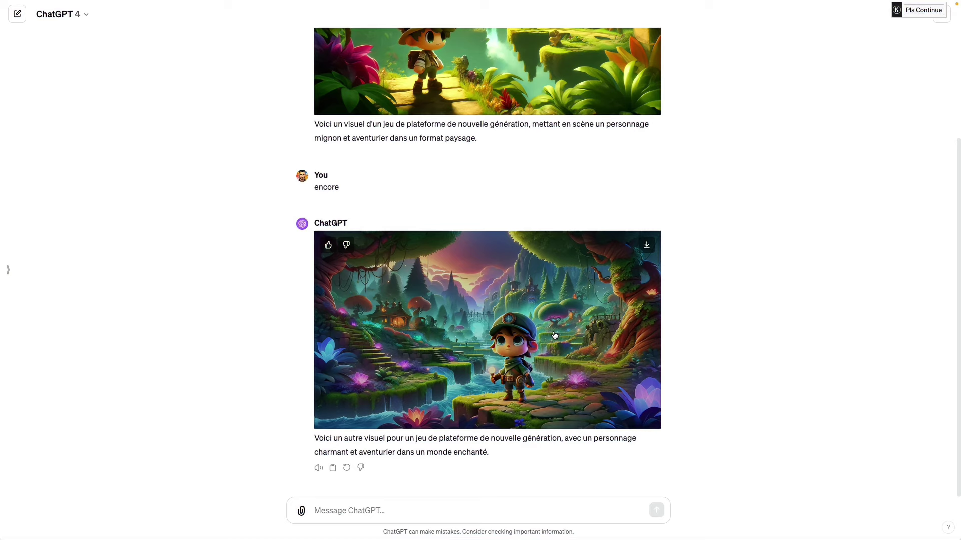
Open the enchanted-forest adventurer platformer image full size.
{"action": "left_click", "coordinate": [555, 335]}
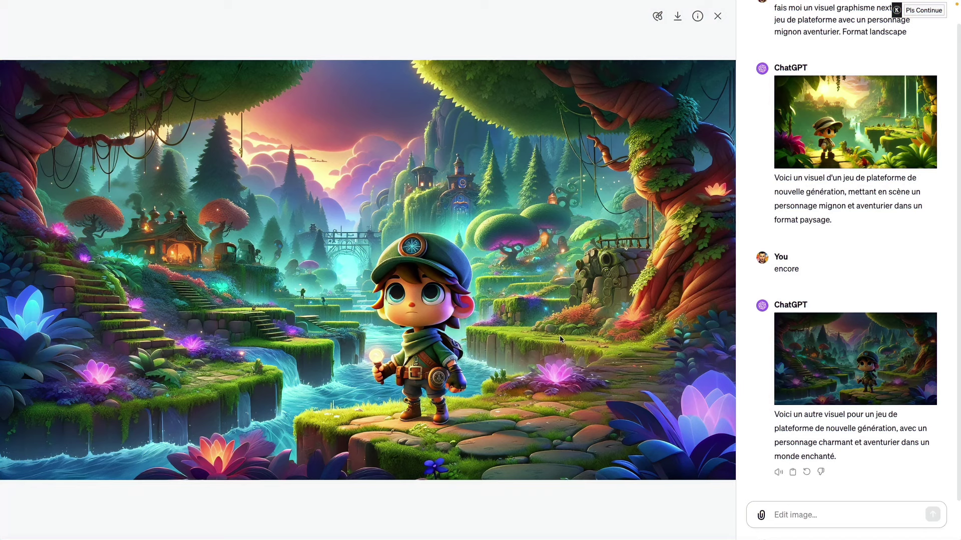
With an enlarged select brush, paint over the adventurer from legs up to cap and head.
{"action": "left_click", "coordinate": [657, 16]}
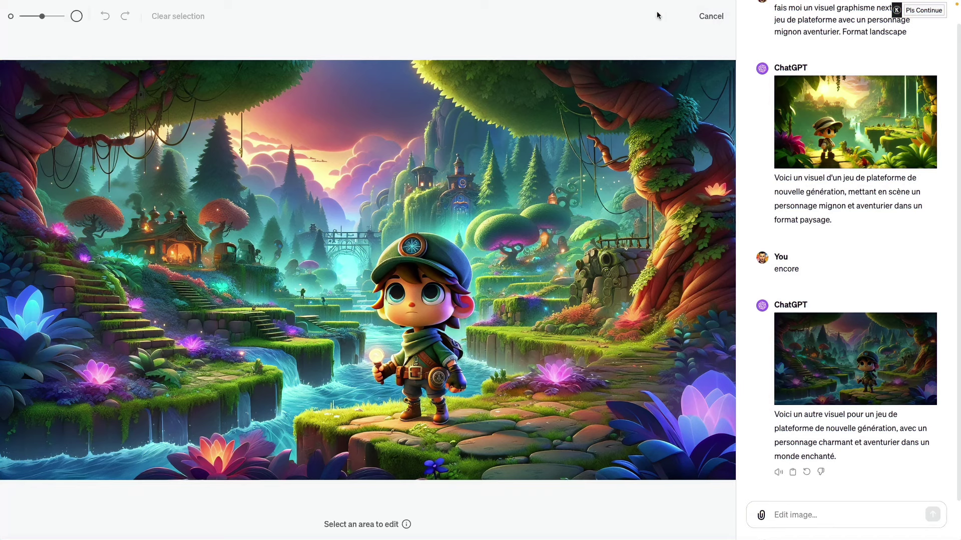
{"action": "left_click_drag", "start_coordinate": [42, 17], "coordinate": [52, 16]}
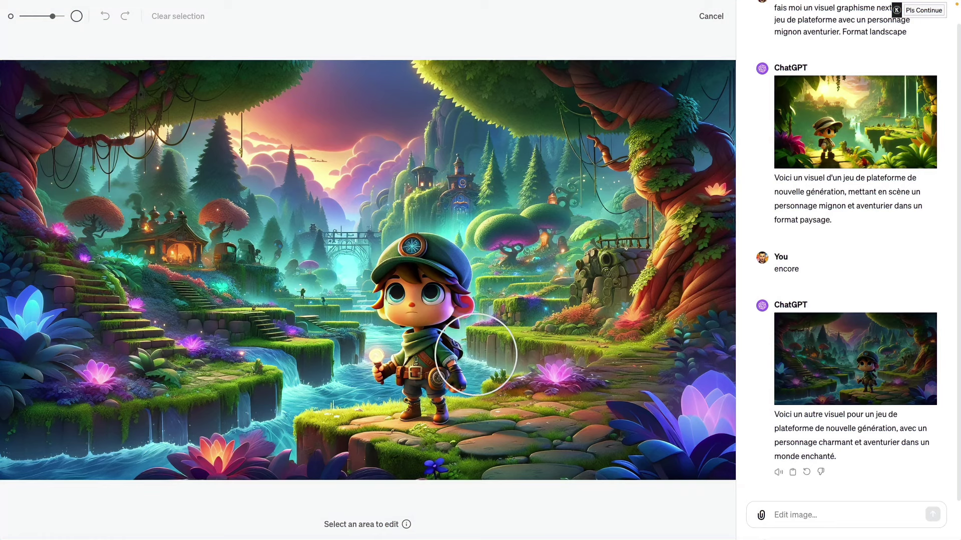
{"action": "mouse_move", "coordinate": [398, 367]}
{"action": "left_mouse_down"}
{"action": "mouse_move", "coordinate": [410, 385]}
{"action": "mouse_move", "coordinate": [440, 307]}
{"action": "mouse_move", "coordinate": [399, 290]}
{"action": "left_mouse_up"}
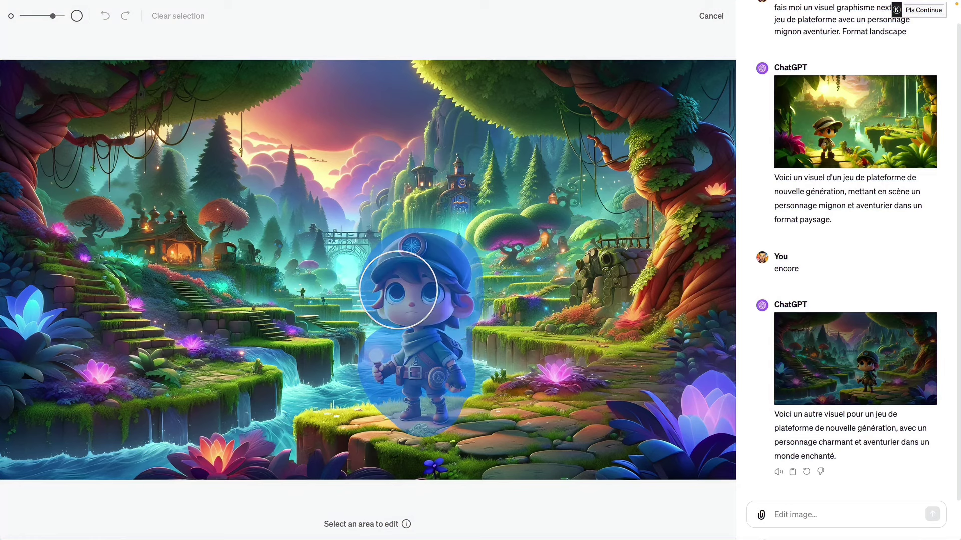
{"action": "left_click_drag", "start_coordinate": [399, 290], "coordinate": [431, 300]}
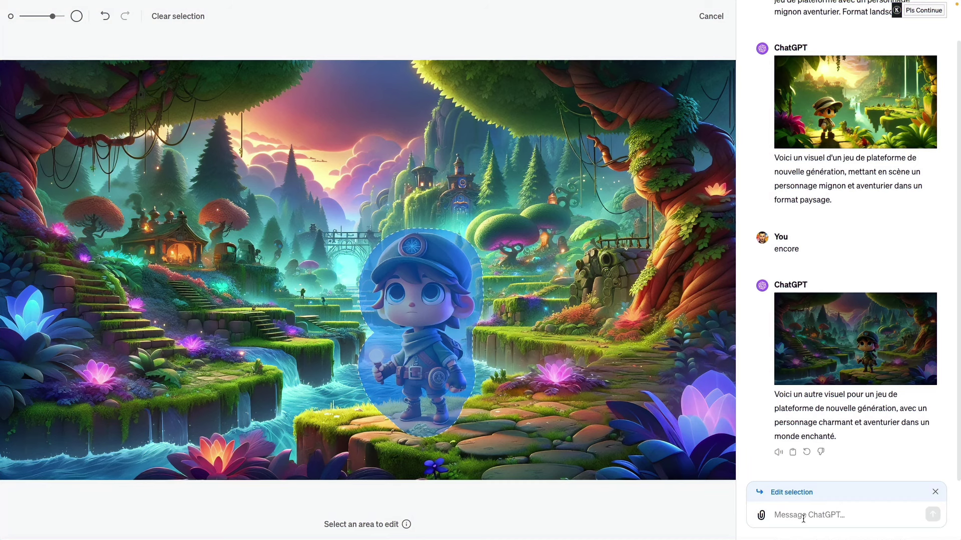
Request 'adorable and courageous knight in armor, cartoonish' for the selected hero.
{"action": "left_click", "coordinate": [803, 519]}
{"action": "type", "text": "adorable and courageous knight in armor, cartoonish"}
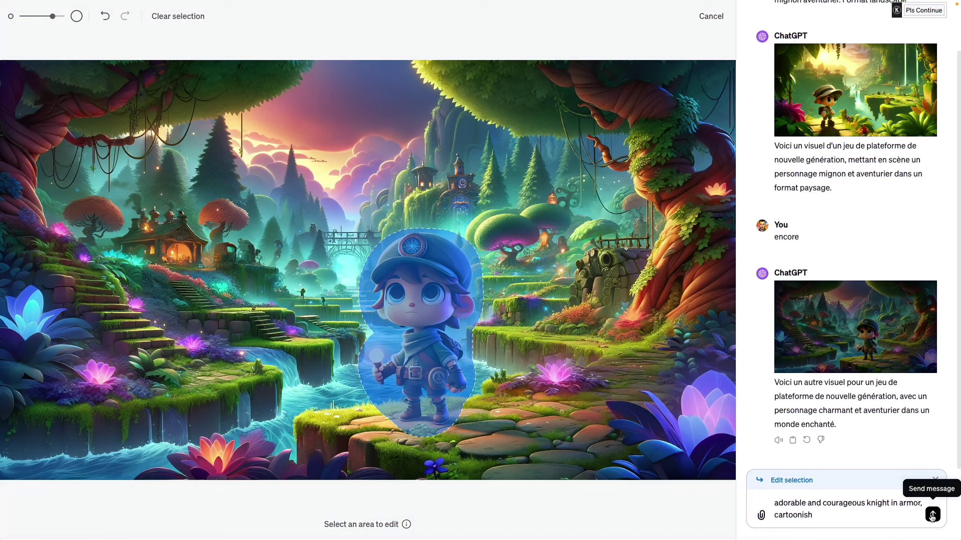
{"action": "left_click", "coordinate": [932, 514]}
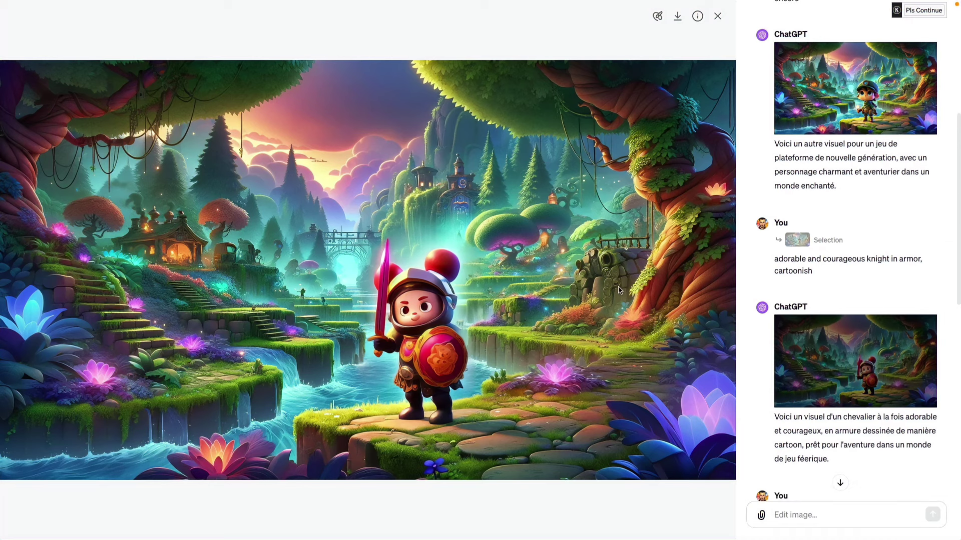
Display the newer red horned knight version of the platformer image.
{"action": "scroll", "coordinate": [841, 304], "scroll_direction": "down", "scroll_amount": 5}
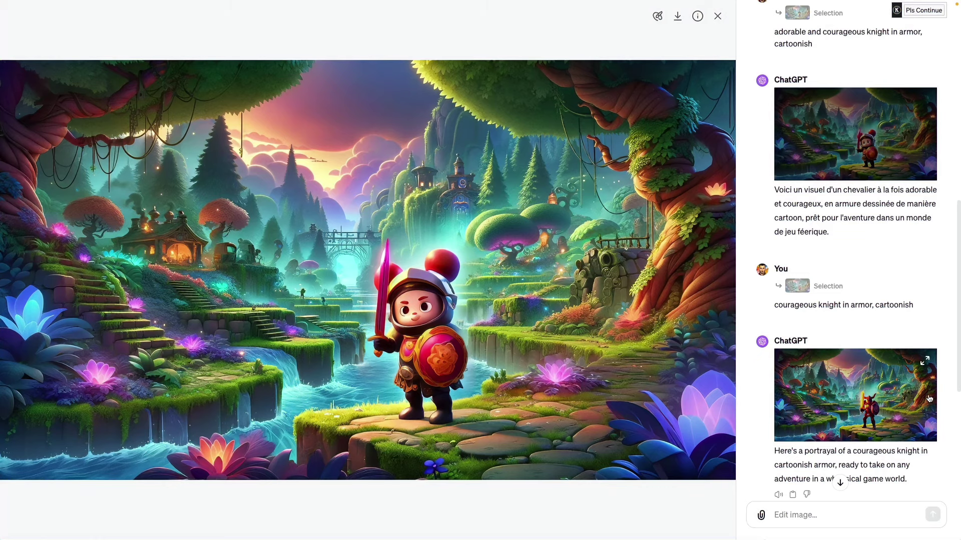
{"action": "left_click", "coordinate": [864, 388]}
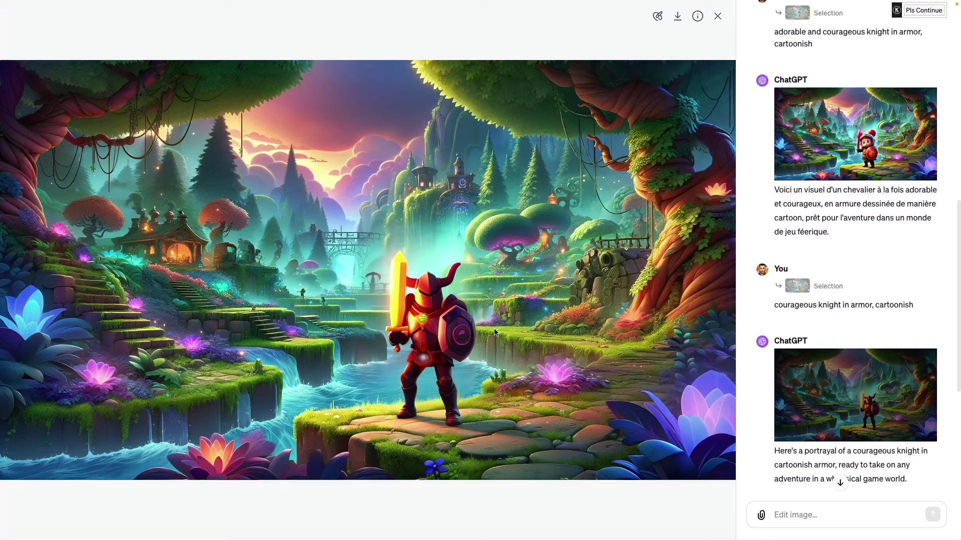
{"action": "scroll", "coordinate": [845, 345], "scroll_direction": "down", "scroll_amount": 5}
Show the Caribbean Cove rum label, with its garbled lettering, in the viewer.
{"action": "left_click", "coordinate": [847, 350]}
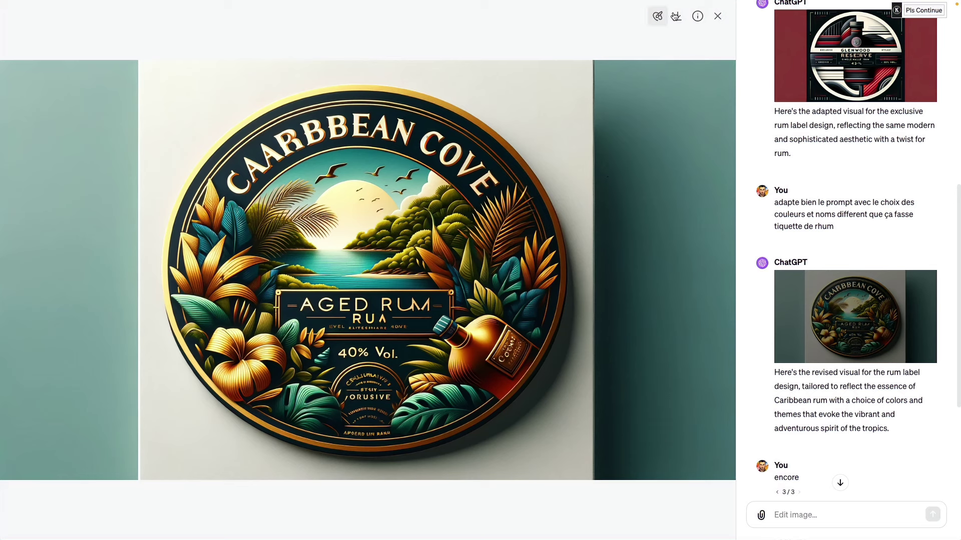
Mark the label's misspelled title with a smaller selection brush.
{"action": "left_click", "coordinate": [658, 17]}
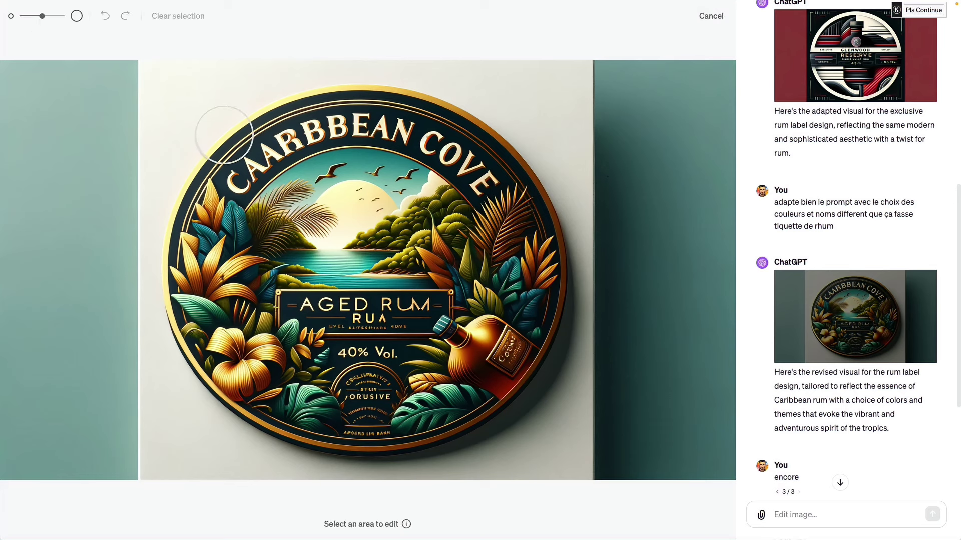
{"action": "left_click_drag", "start_coordinate": [42, 16], "coordinate": [32, 16]}
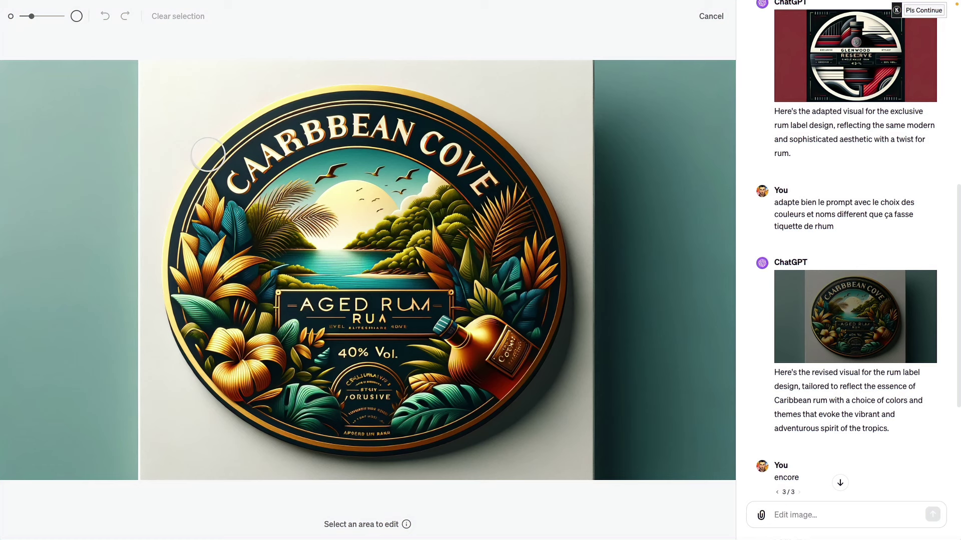
{"action": "mouse_move", "coordinate": [238, 181]}
{"action": "left_mouse_down"}
{"action": "mouse_move", "coordinate": [311, 134]}
{"action": "mouse_move", "coordinate": [375, 126]}
{"action": "mouse_move", "coordinate": [440, 148]}
{"action": "mouse_move", "coordinate": [484, 182]}
{"action": "left_mouse_up"}
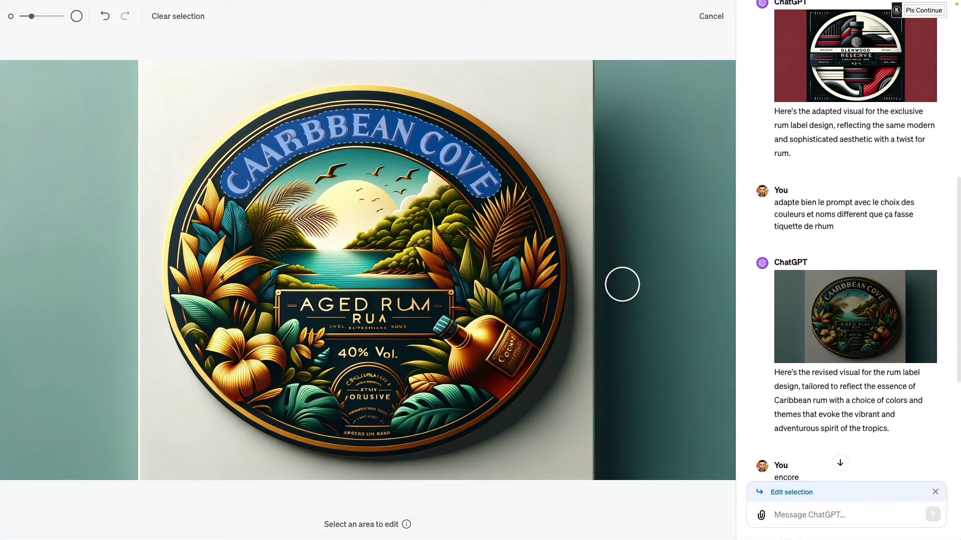
Request Text 'Caribbean Cove' for the marked title area.
{"action": "left_click", "coordinate": [816, 514]}
{"action": "type", "text": "Text 'Caribbean Cove'"}
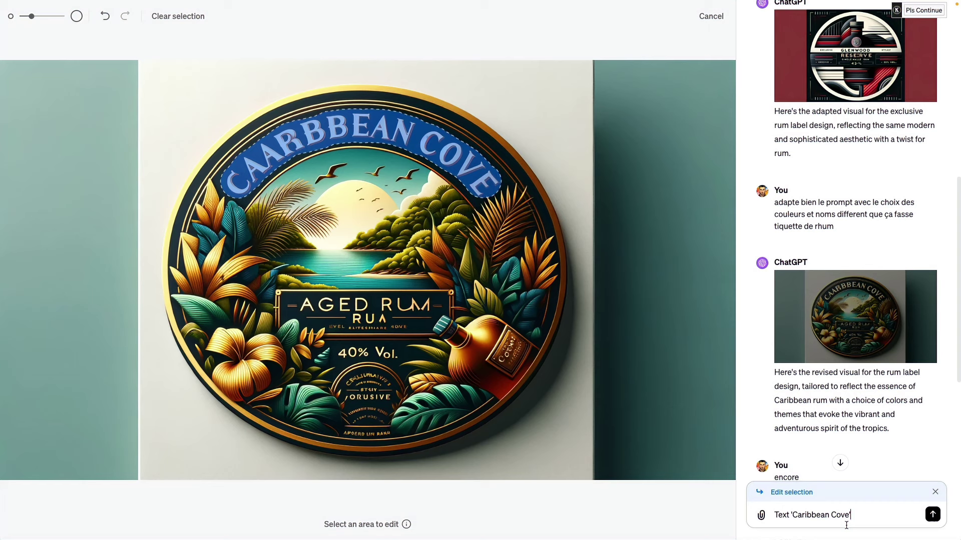
{"action": "left_click", "coordinate": [932, 514]}
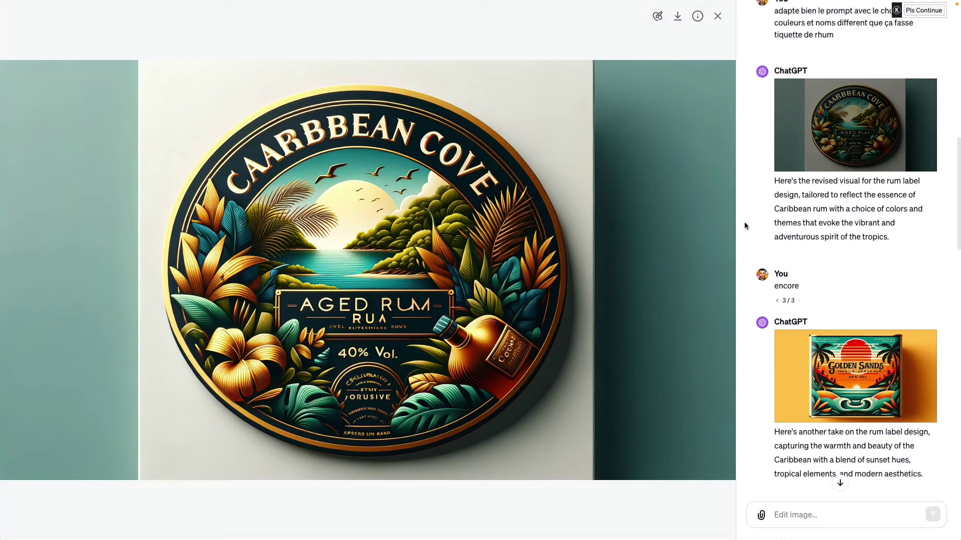
View the regenerated rum label with the reworked title full size.
{"action": "scroll", "coordinate": [857, 235], "scroll_direction": "down", "scroll_amount": 7}
{"action": "left_click", "coordinate": [858, 300]}
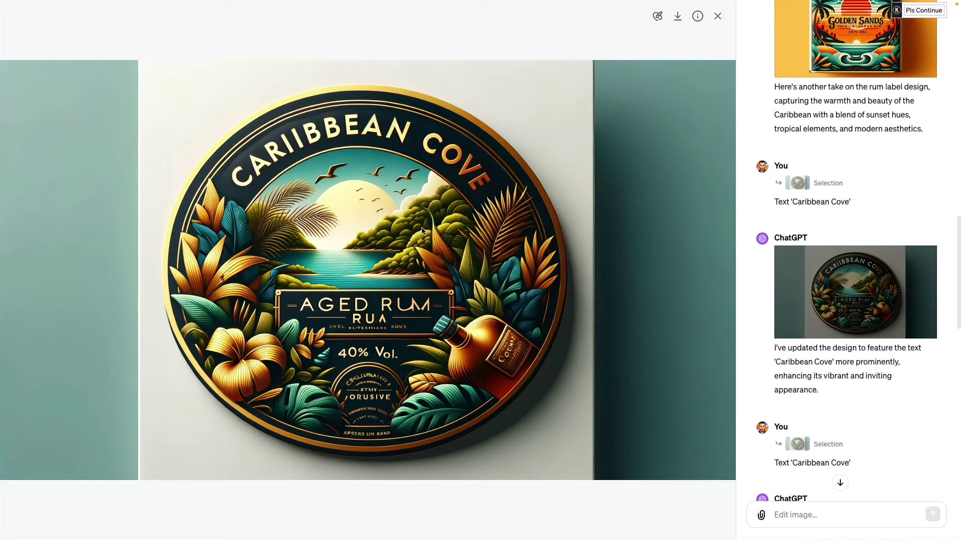
{"action": "scroll", "coordinate": [860, 326], "scroll_direction": "down", "scroll_amount": 5}
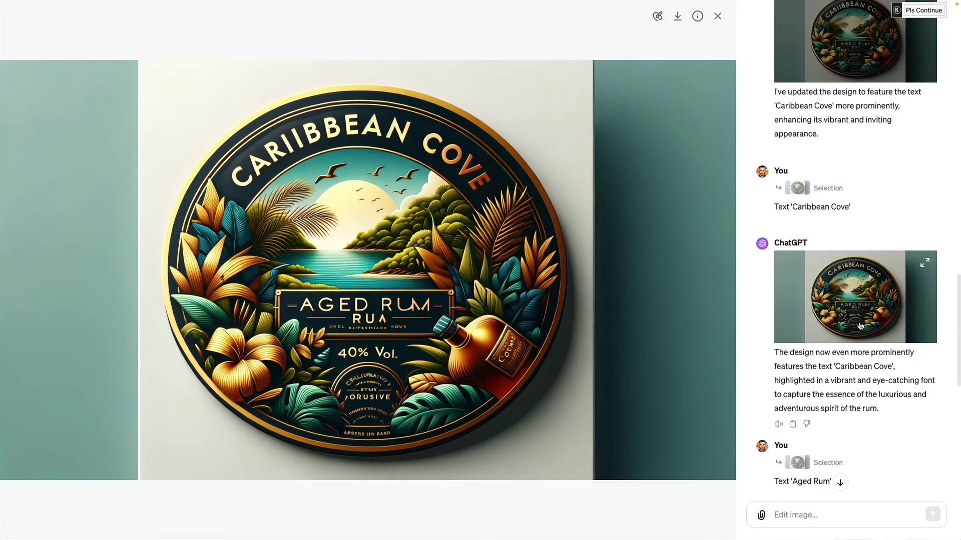
View the newer Caribbean Cove label, then the version with clean single-line AGED RUM.
{"action": "left_click", "coordinate": [859, 326]}
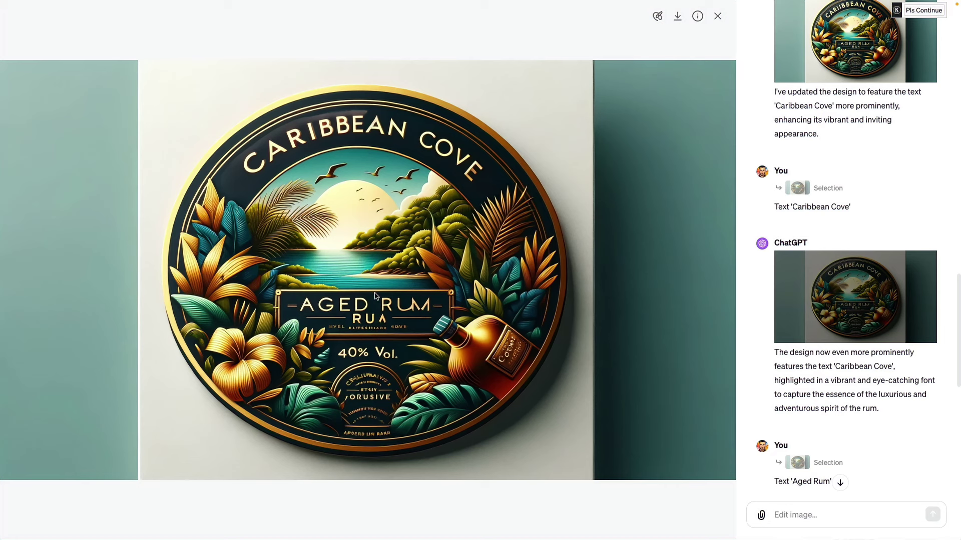
{"action": "scroll", "coordinate": [850, 425], "scroll_direction": "down", "scroll_amount": 3}
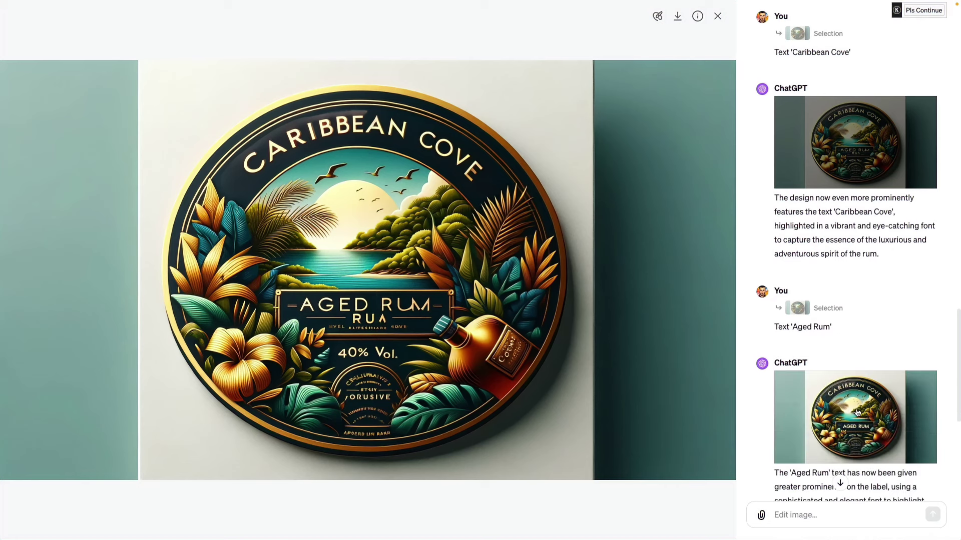
{"action": "left_click", "coordinate": [858, 414]}
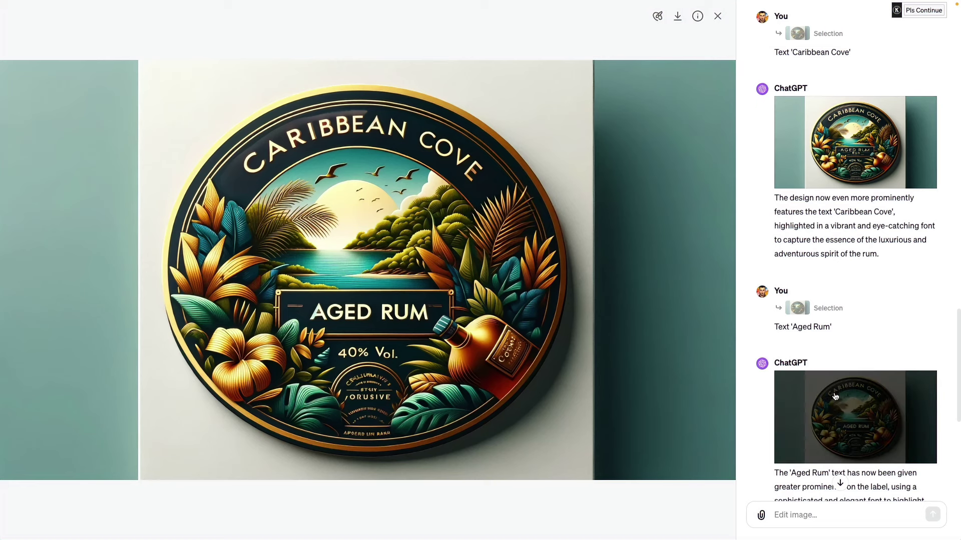
{"action": "scroll", "coordinate": [882, 393], "scroll_direction": "down", "scroll_amount": 2}
{"action": "scroll", "coordinate": [882, 394], "scroll_direction": "down", "scroll_amount": 5}
{"action": "scroll", "coordinate": [850, 380], "scroll_direction": "down", "scroll_amount": 1}
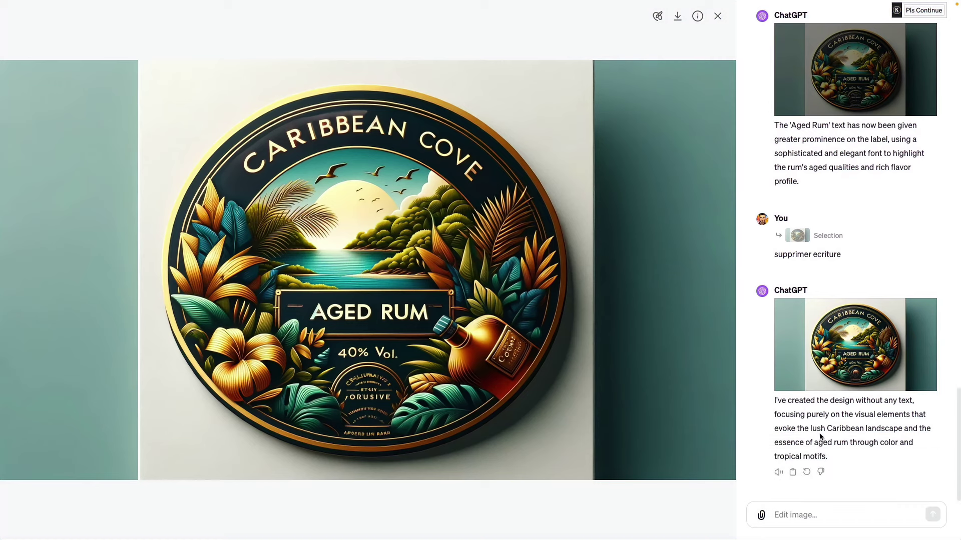
Open the latest rum label image, with the seal's small lettering removed, in the viewer.
{"action": "left_click", "coordinate": [833, 365]}
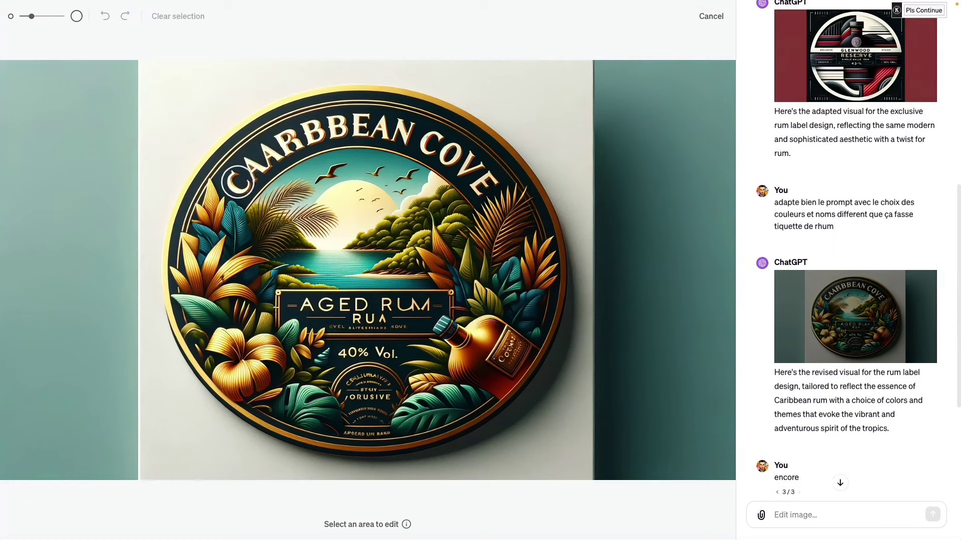
Select the misspelled CAARBBEAN title and send the 'Caribbean Cove' correction, then mark the AGED RUM lettering.
{"action": "mouse_move", "coordinate": [233, 185]}
{"action": "left_mouse_down"}
{"action": "mouse_move", "coordinate": [376, 126]}
{"action": "mouse_move", "coordinate": [435, 142]}
{"action": "mouse_move", "coordinate": [478, 177]}
{"action": "left_mouse_up"}
{"action": "left_click_drag", "start_coordinate": [484, 181], "coordinate": [485, 183]}
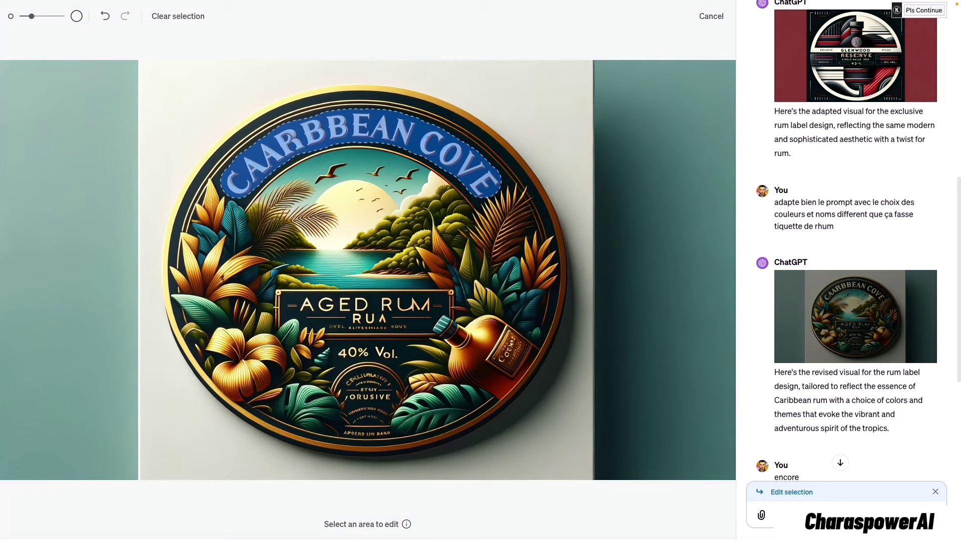
{"action": "left_click", "coordinate": [934, 515]}
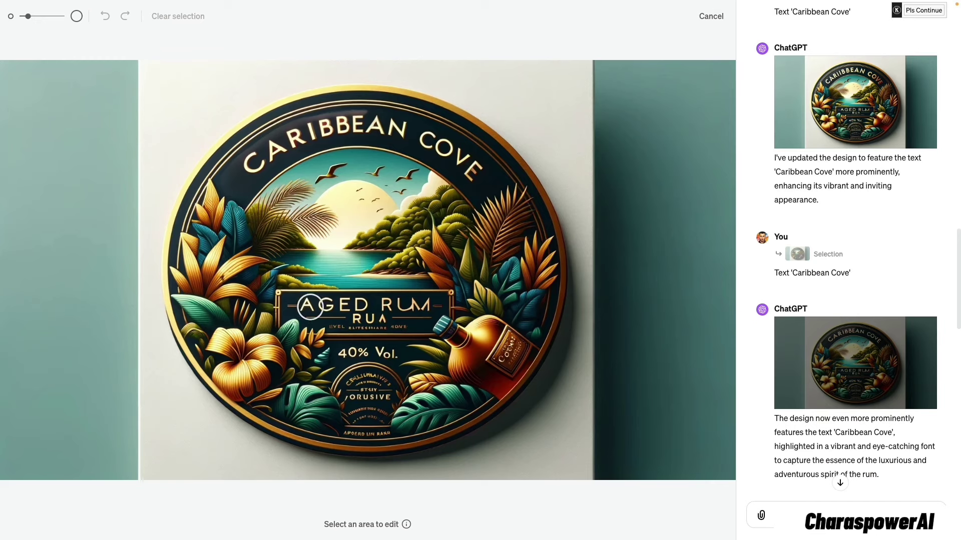
{"action": "mouse_move", "coordinate": [310, 307]}
{"action": "left_mouse_down"}
{"action": "mouse_move", "coordinate": [421, 307]}
{"action": "mouse_move", "coordinate": [328, 306]}
{"action": "left_mouse_up"}
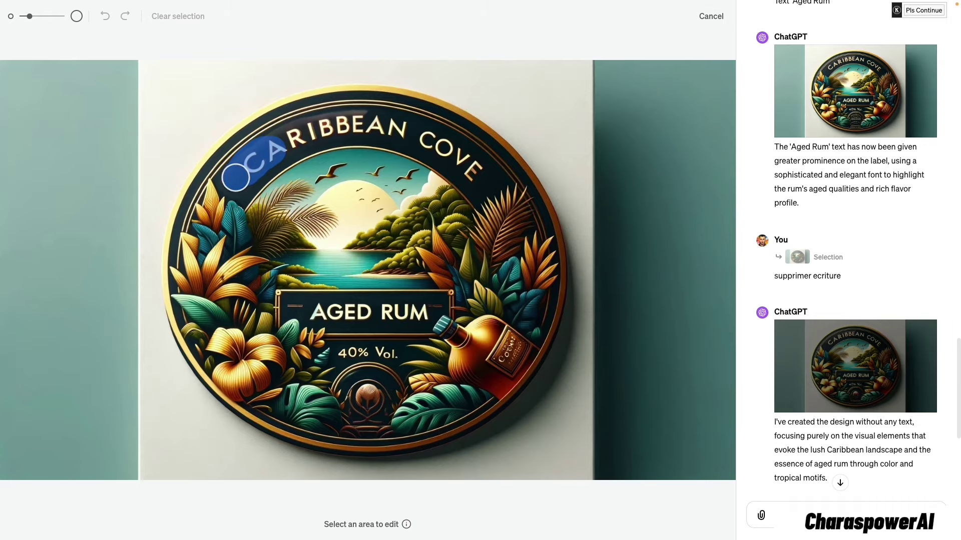
Brush across the start of the title area to mark it for editing.
{"action": "mouse_move", "coordinate": [248, 165]}
{"action": "left_mouse_down"}
{"action": "mouse_move", "coordinate": [338, 129]}
{"action": "mouse_move", "coordinate": [416, 135]}
{"action": "mouse_move", "coordinate": [478, 179]}
{"action": "left_mouse_up"}
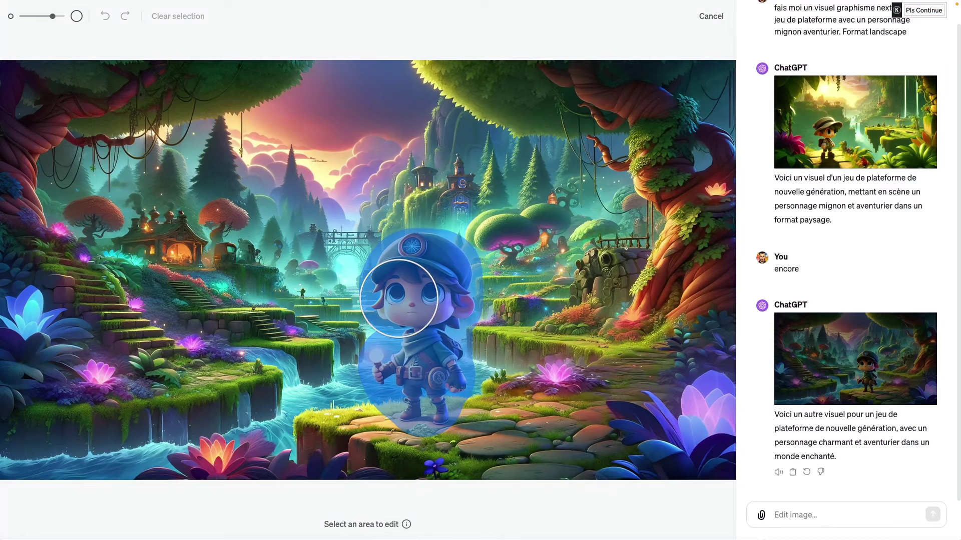
Paint over the little adventurer hero in the platformer image to select it for replacement.
{"action": "left_click_drag", "start_coordinate": [402, 277], "coordinate": [455, 401]}
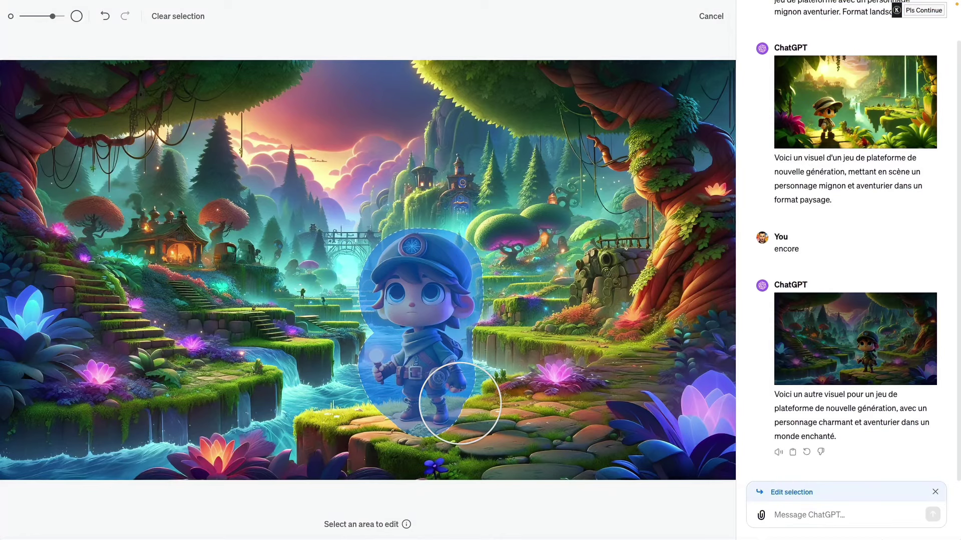